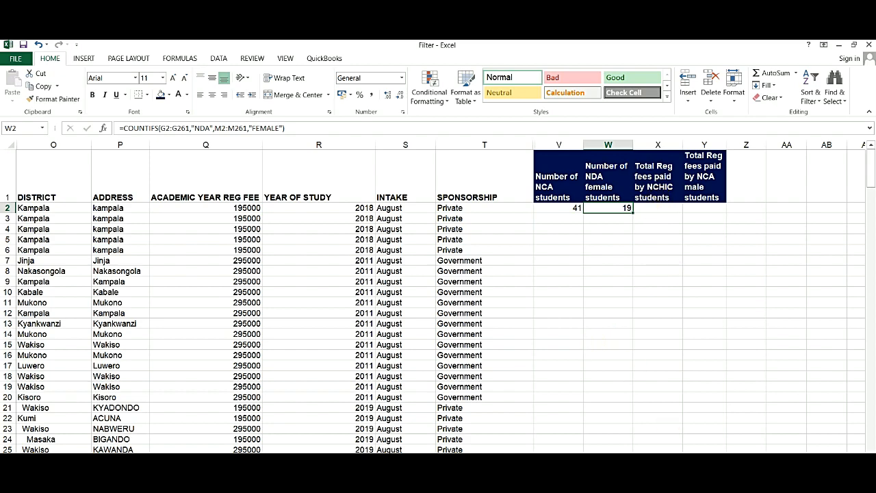
scroll(440, 296, "left", 8)
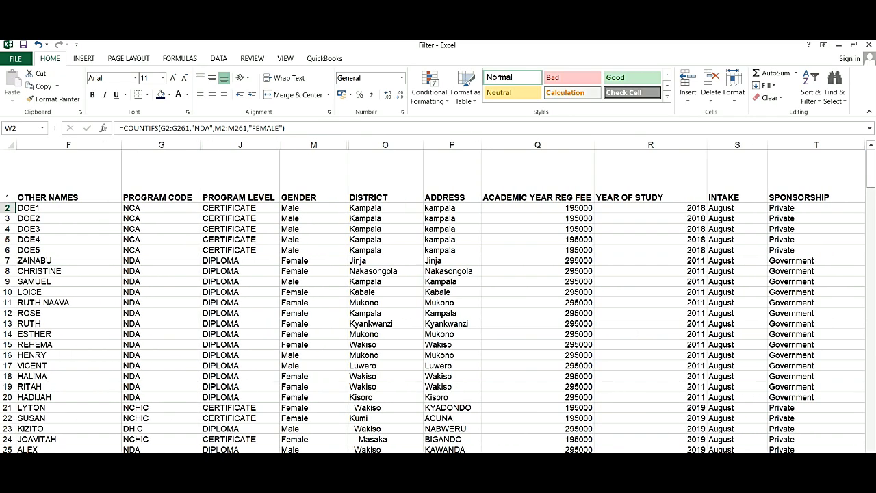
scroll(440, 297, "left", 1)
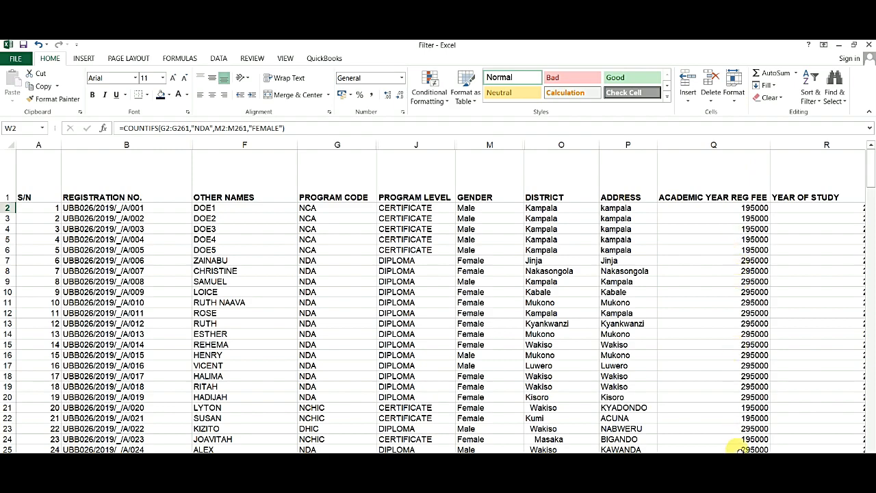
scroll(441, 297, "right", 6)
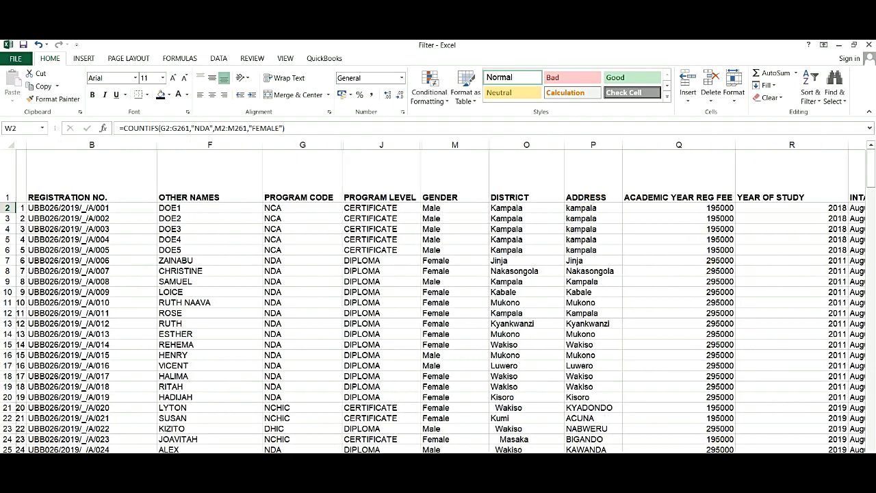
scroll(831, 362, "right", 3)
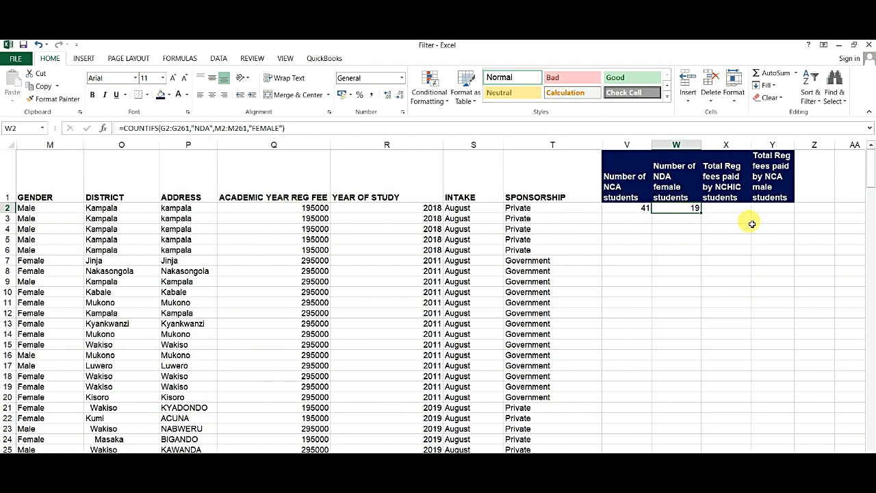
Insert the SUMIF function in cell X2, under the total reg fees paid by NCHIC students heading
left_click(736, 212)
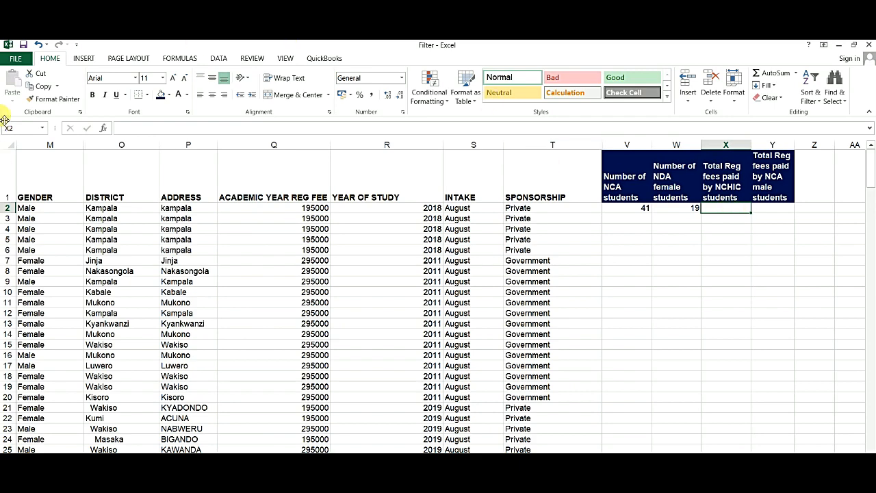
left_click(103, 128)
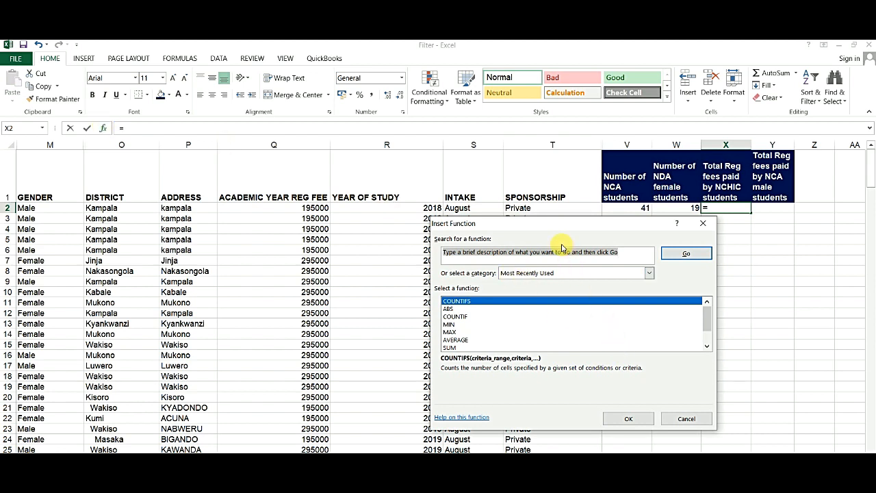
type("sumif")
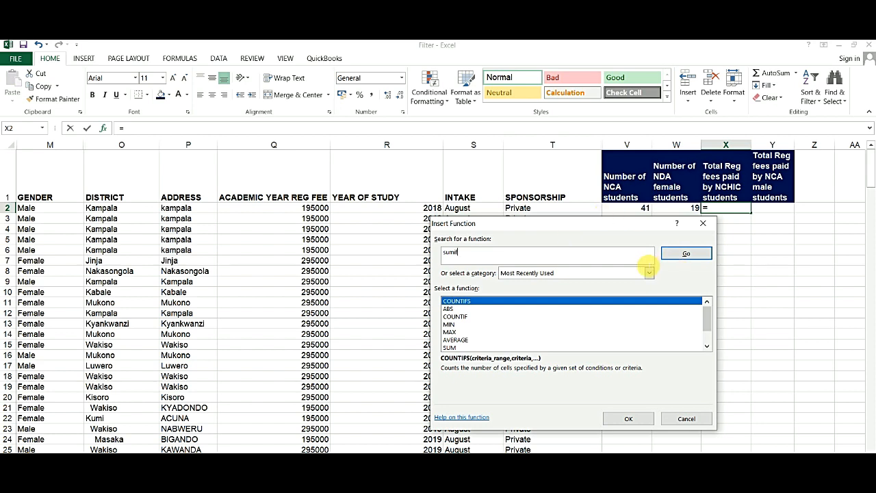
left_click(649, 274)
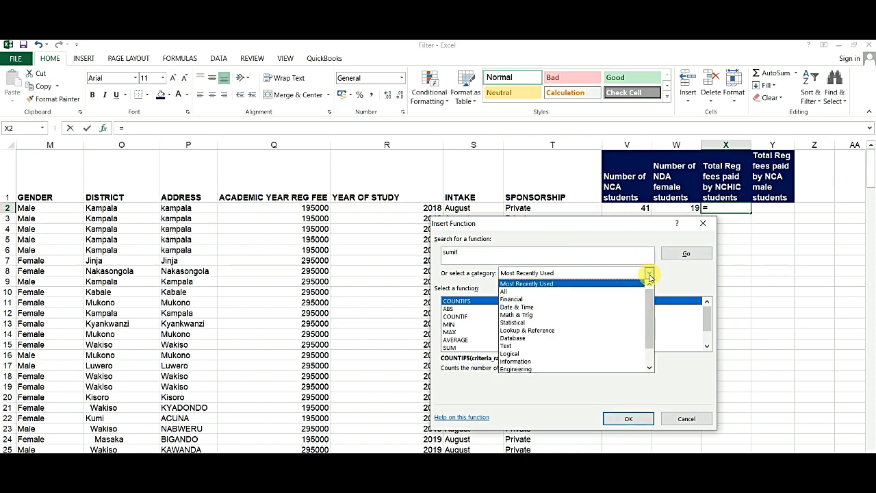
left_click(577, 291)
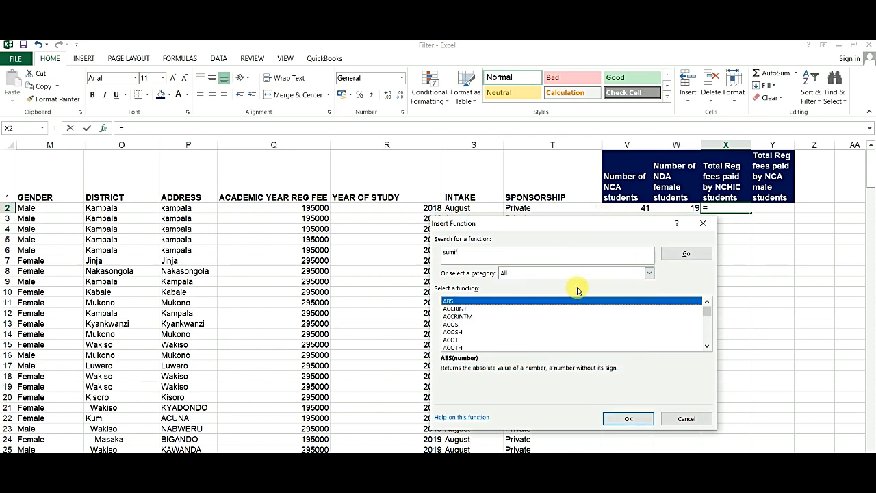
left_click(698, 255)
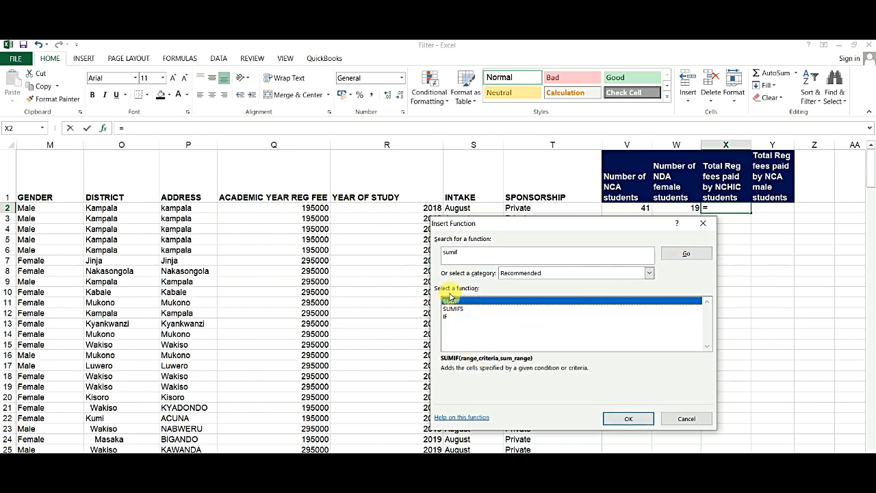
left_click(625, 419)
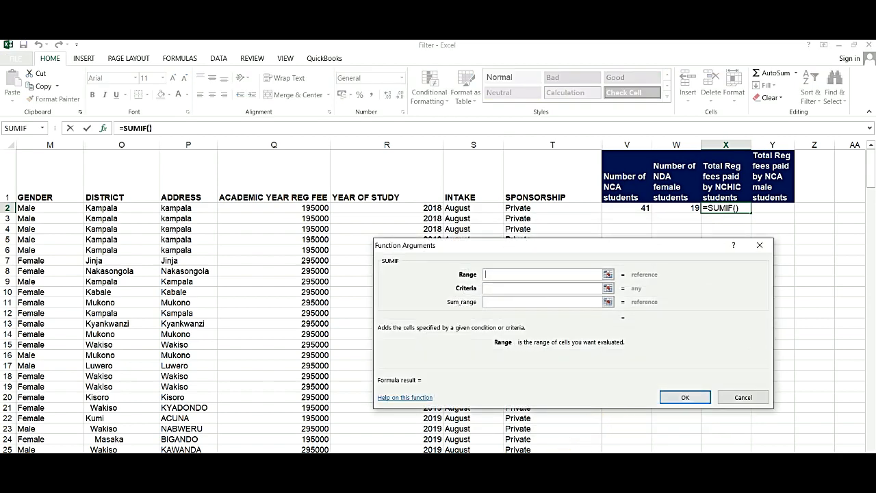
Set the SUMIF range to the program codes in G2:G261 and the criteria to NCHIC
scroll(441, 297, "left", 5)
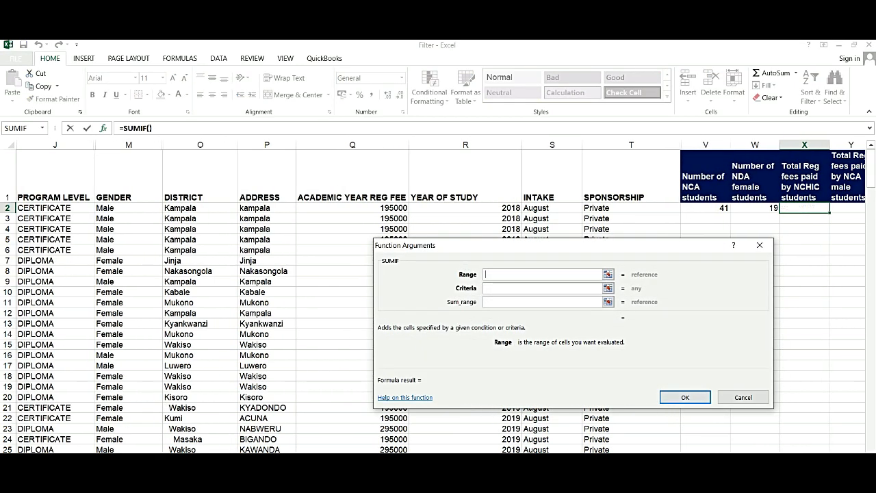
scroll(441, 297, "left", 1)
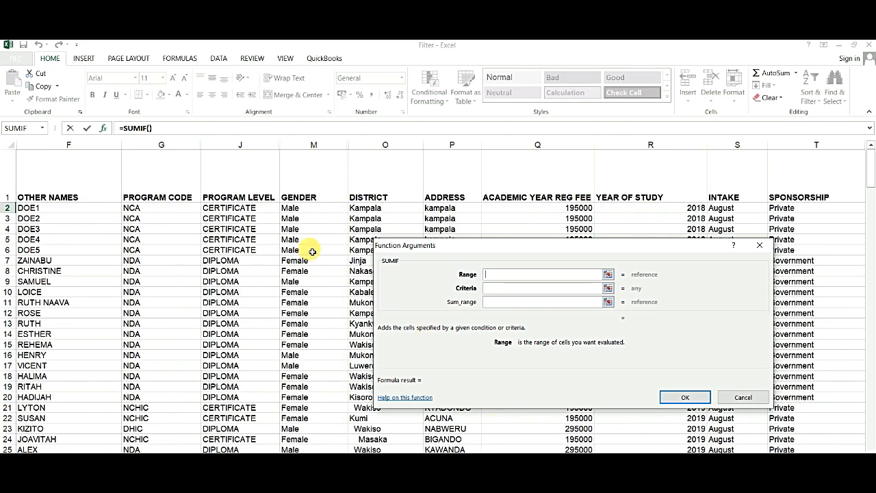
left_click(168, 210)
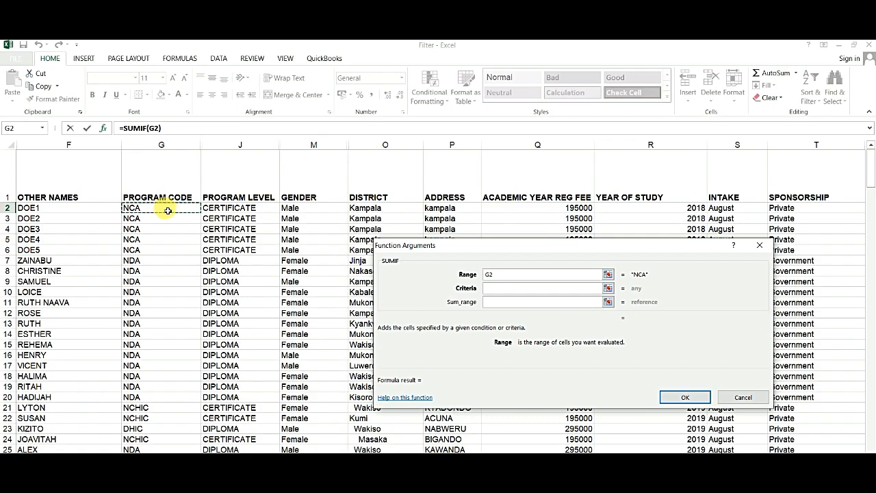
left_click_drag(168, 211, 154, 417)
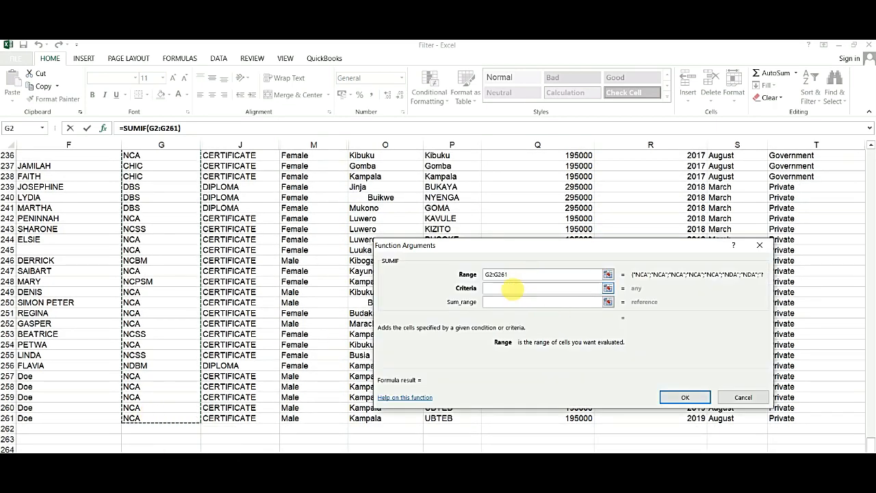
left_click(516, 293)
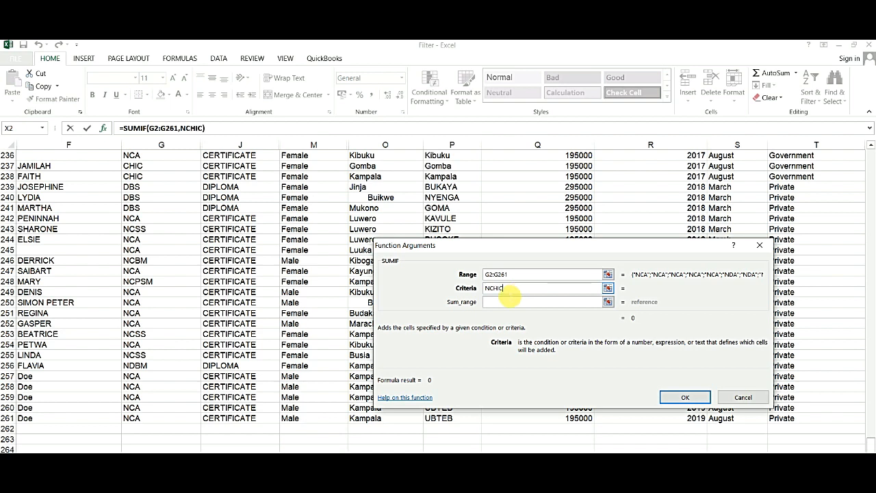
Set the SUMIF sum range to the registration fees in Q2:Q261 and complete the formula
left_click(498, 304)
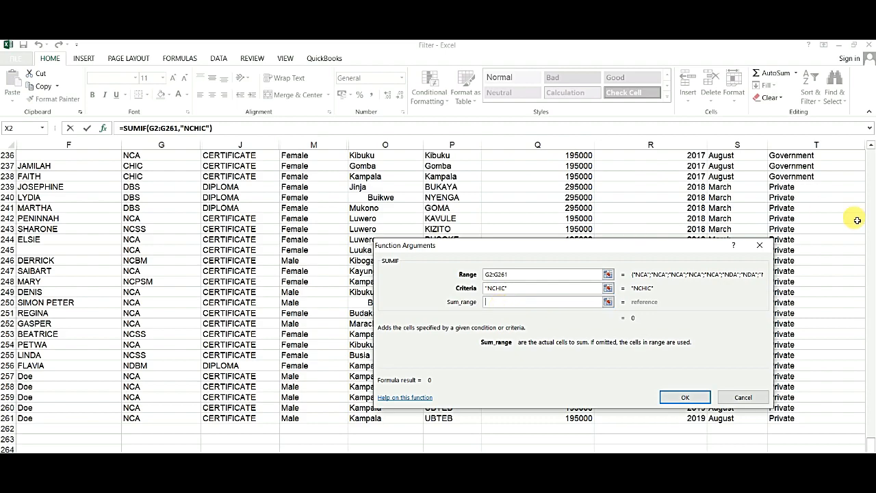
left_click(871, 145)
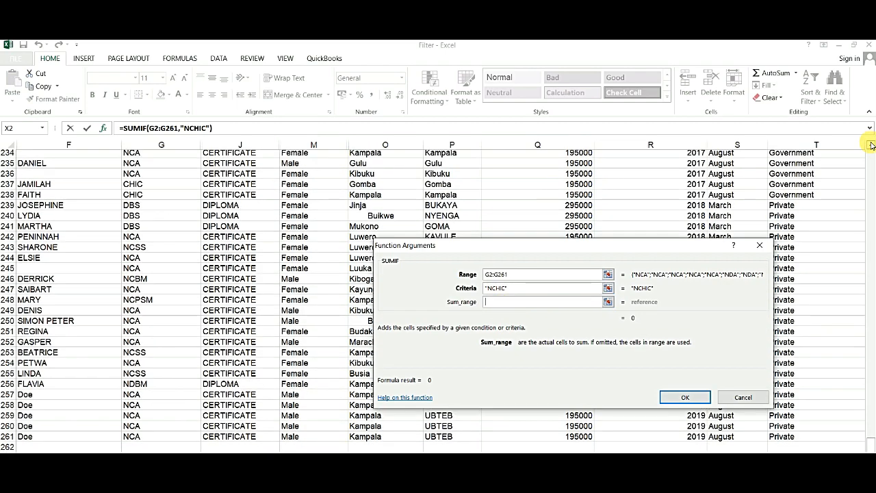
left_click_drag(871, 145, 872, 148)
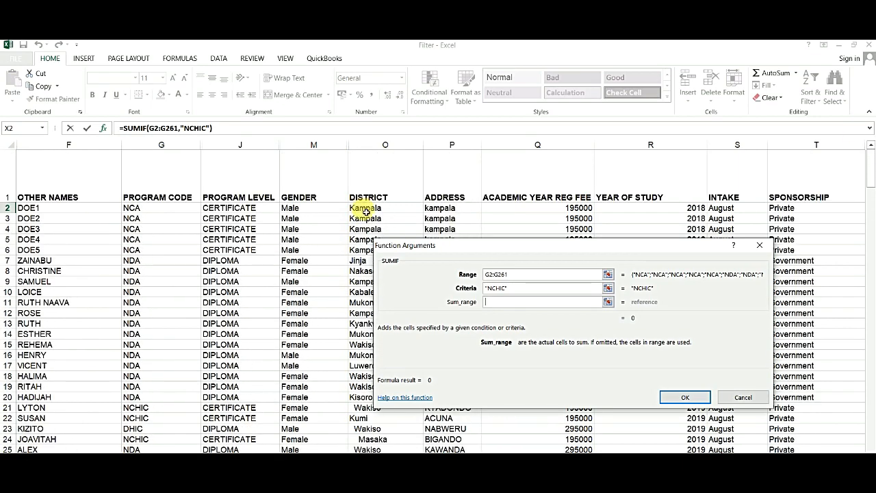
left_click(523, 210)
left_click_drag(524, 210, 536, 450)
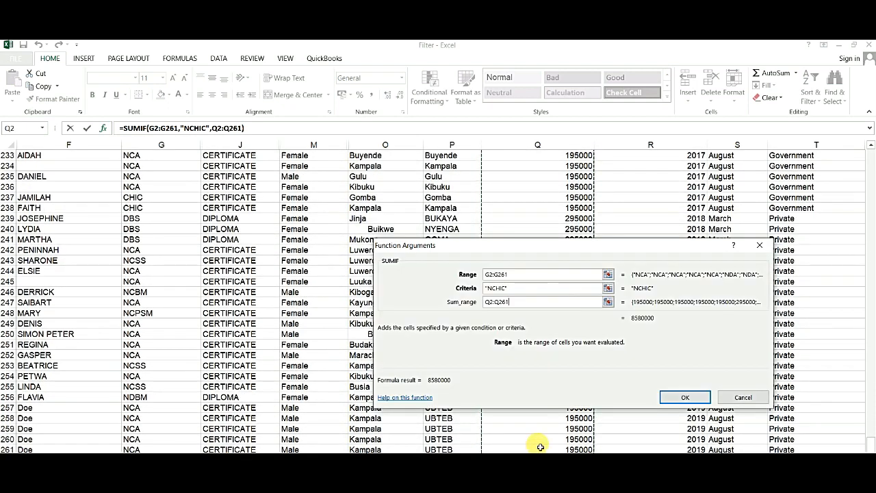
left_click(683, 398)
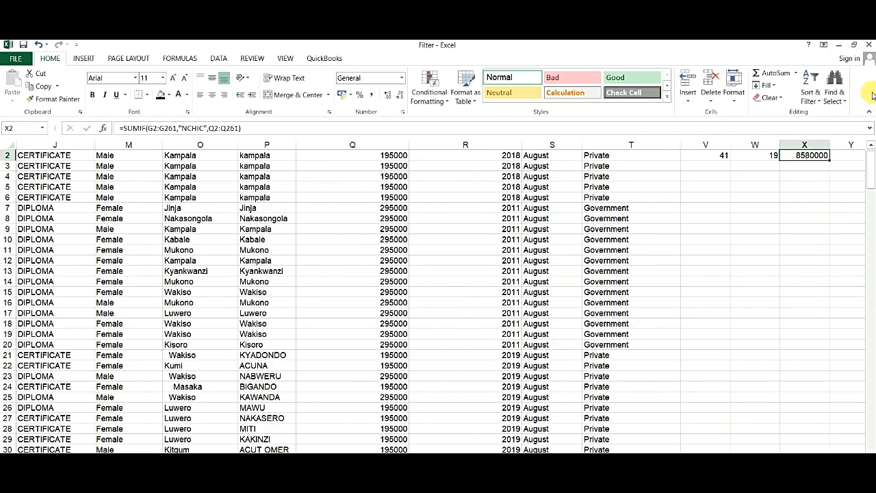
Insert the SUMIFS function in cell Y2, under the total reg fees paid by NCA male students heading
left_click(871, 148)
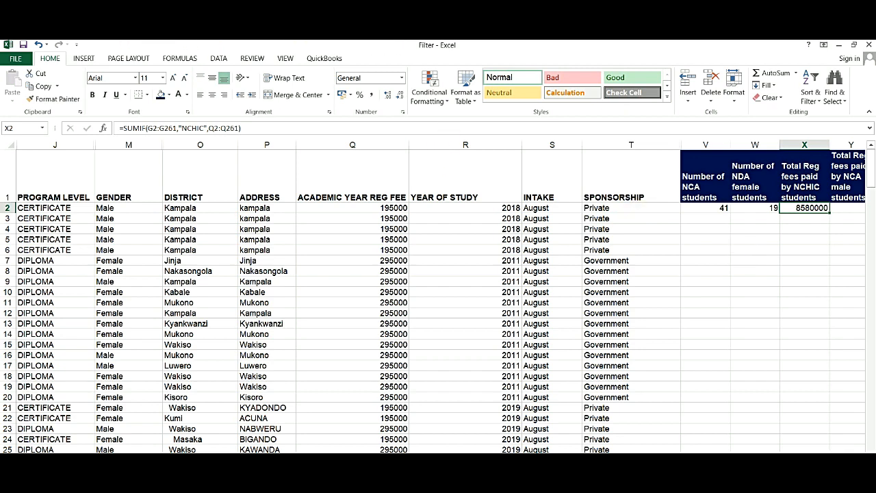
scroll(439, 301, "right", 1)
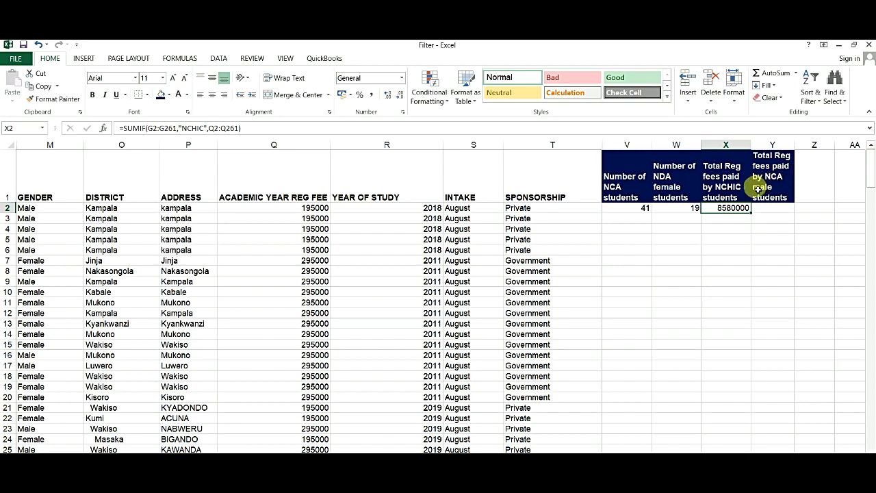
left_click(772, 208)
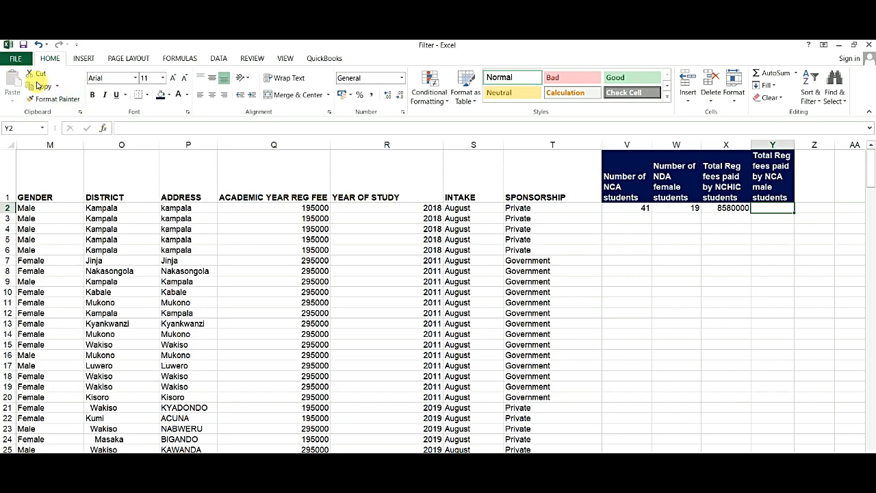
left_click(106, 131)
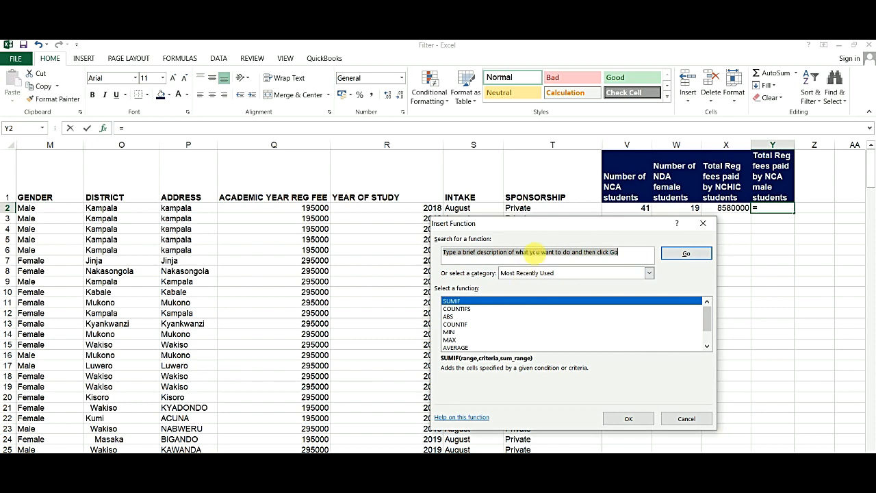
type("SUMIFS")
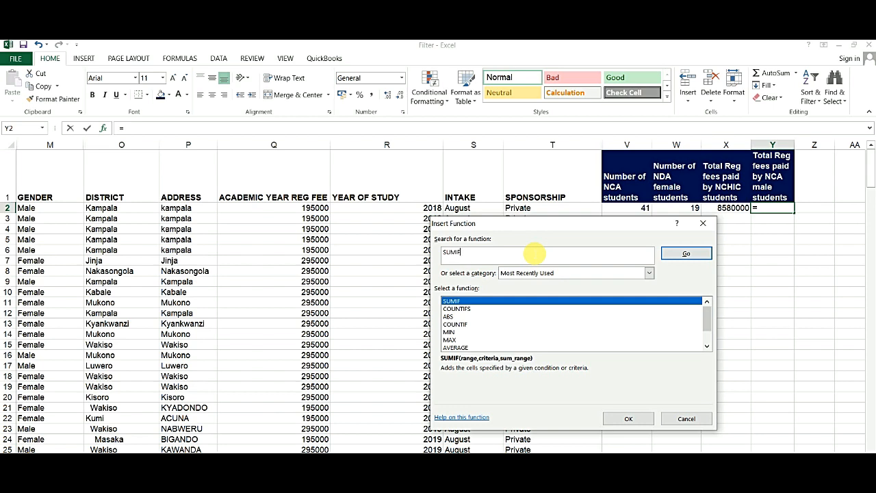
left_click(649, 273)
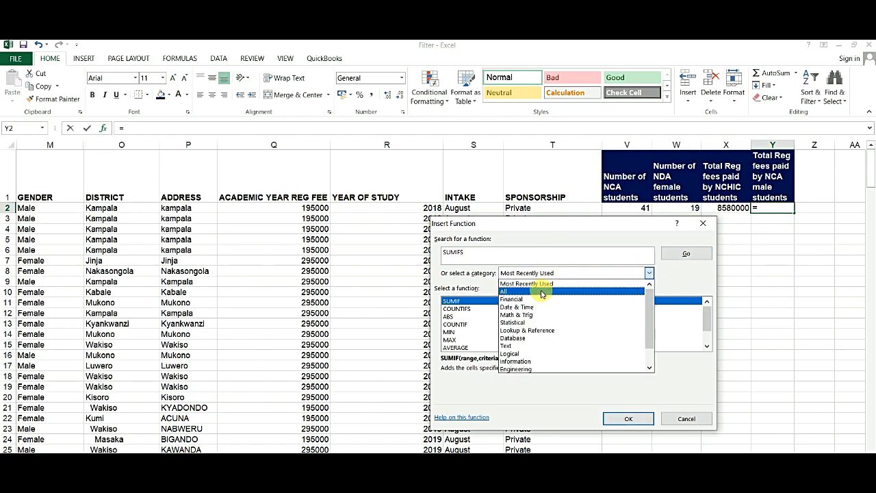
left_click(542, 291)
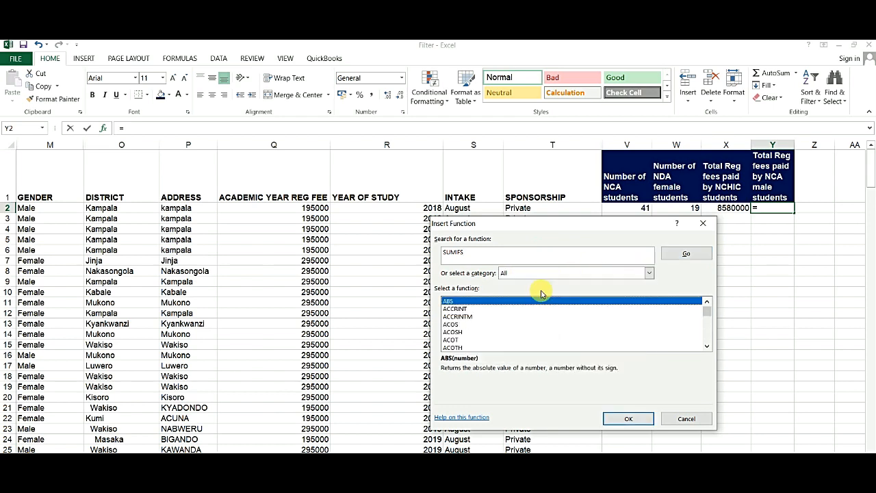
left_click(675, 257)
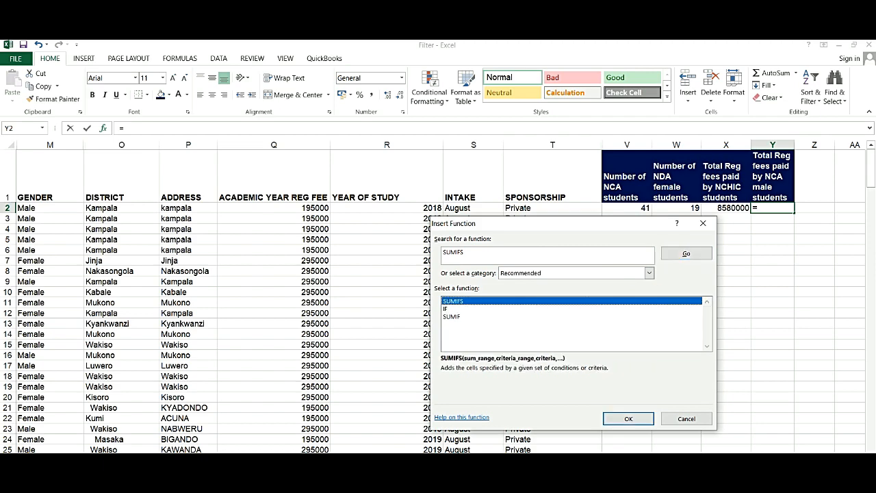
left_click(628, 418)
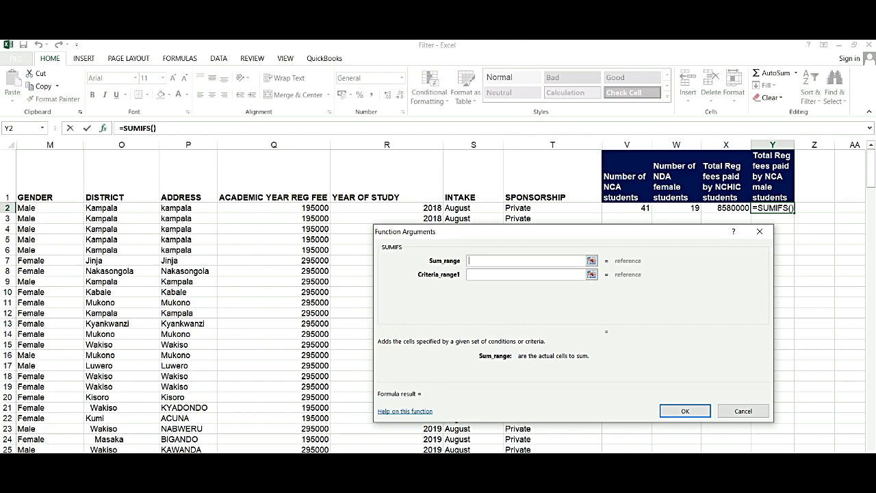
Set the SUMIFS sum range to the registration fees in Q2:Q261
scroll(438, 297, "left", 3)
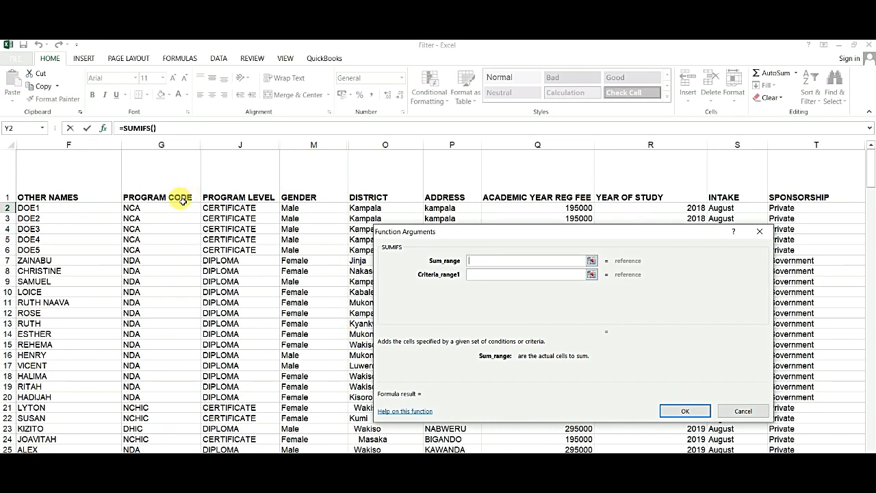
left_click(570, 209)
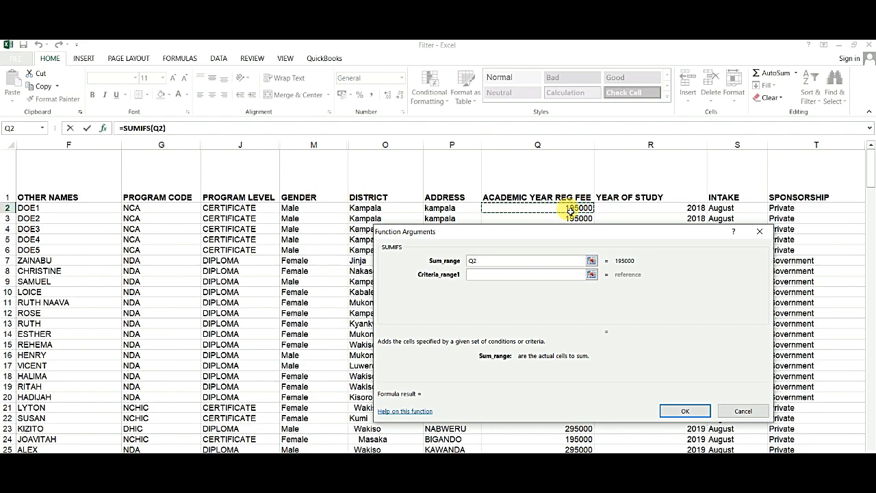
left_click_drag(570, 210, 533, 214)
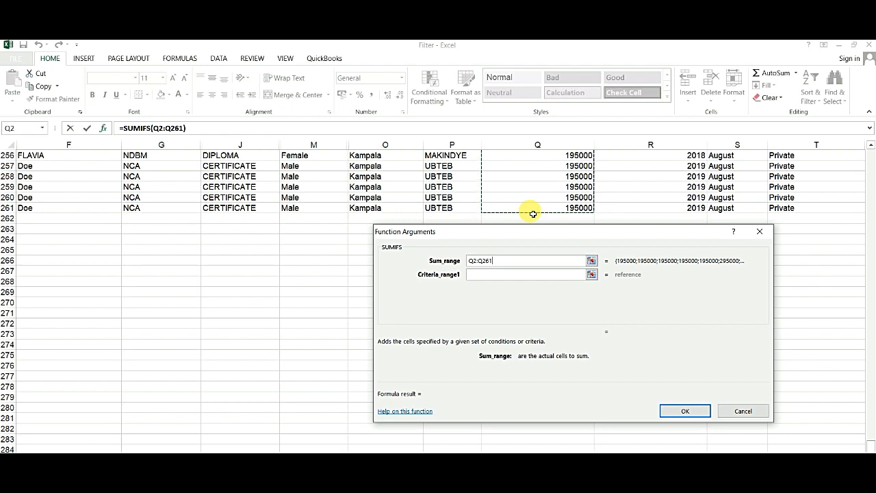
Set the first SUMIFS criteria range to the program codes in G2:G261 and its criteria to NDA
left_click(486, 279)
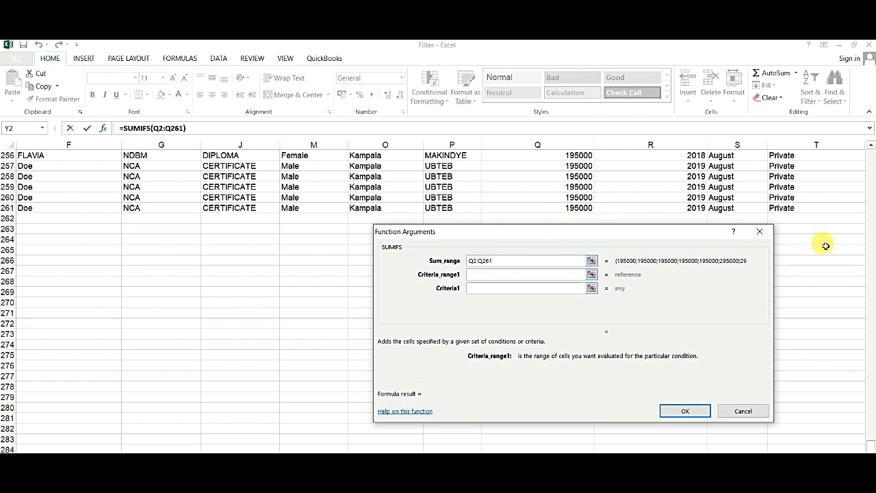
left_click(146, 210)
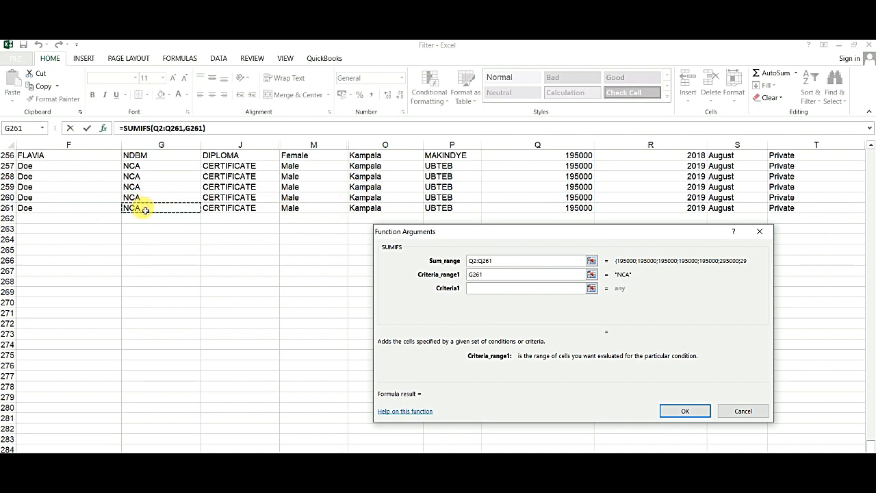
key("ctrl+Up")
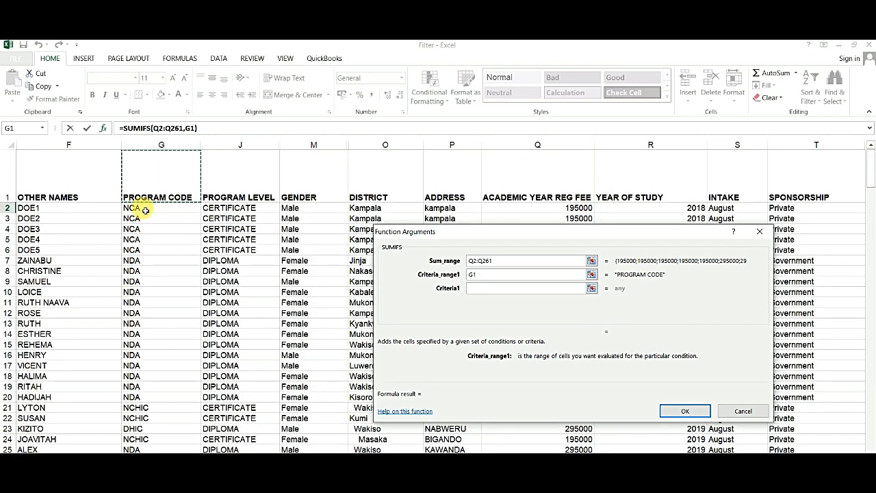
key("Down")
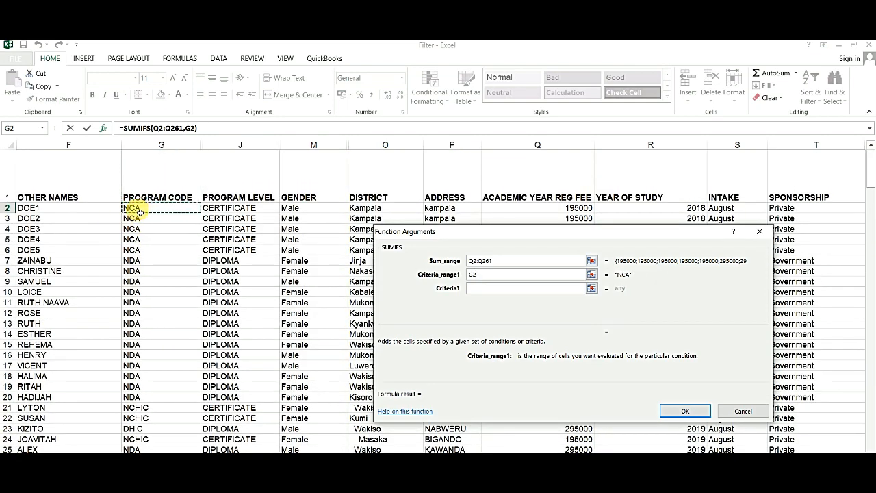
left_click_drag(140, 213, 177, 449)
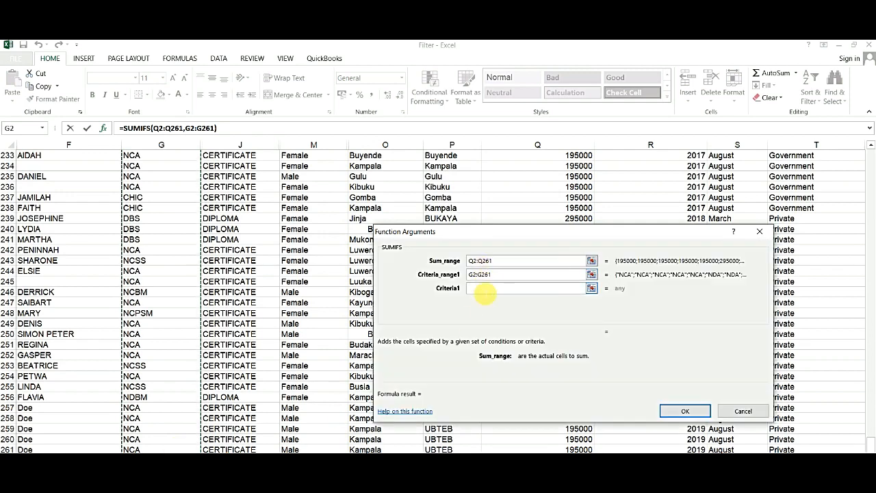
left_click(484, 290)
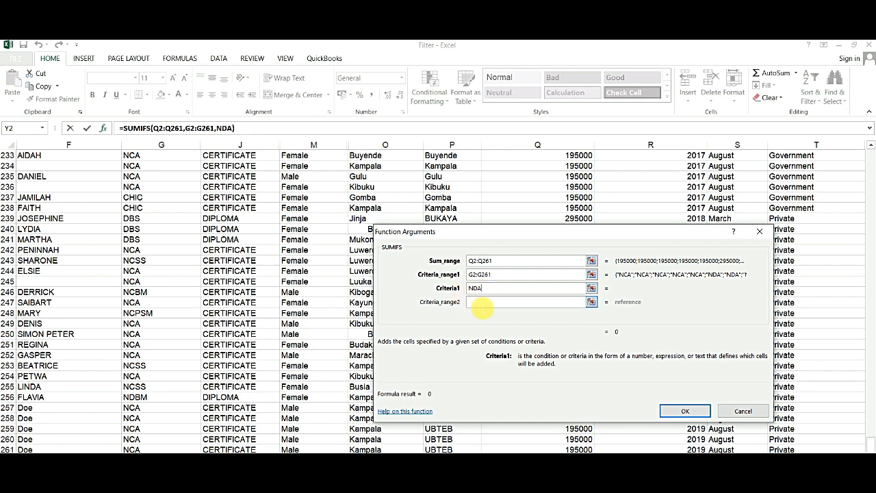
Set the second SUMIFS criteria range to the genders in M2:M261 with the criteria MALE, and complete the formula
left_click(479, 303)
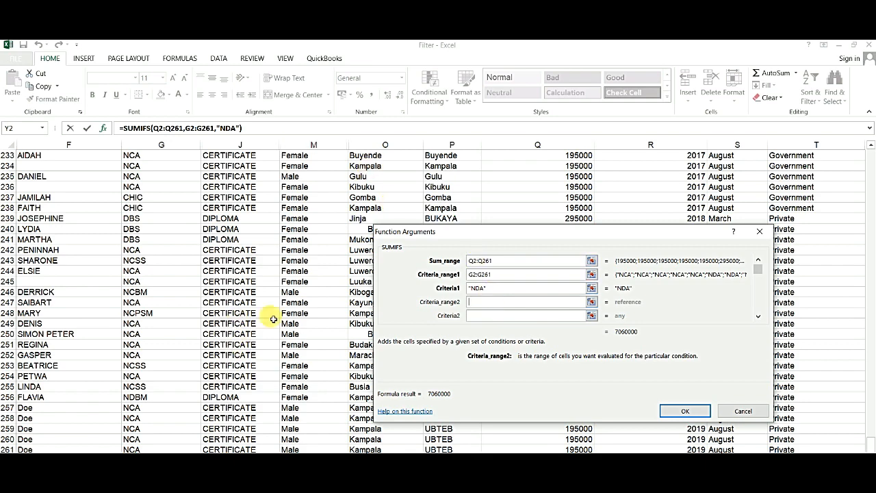
left_click(286, 292)
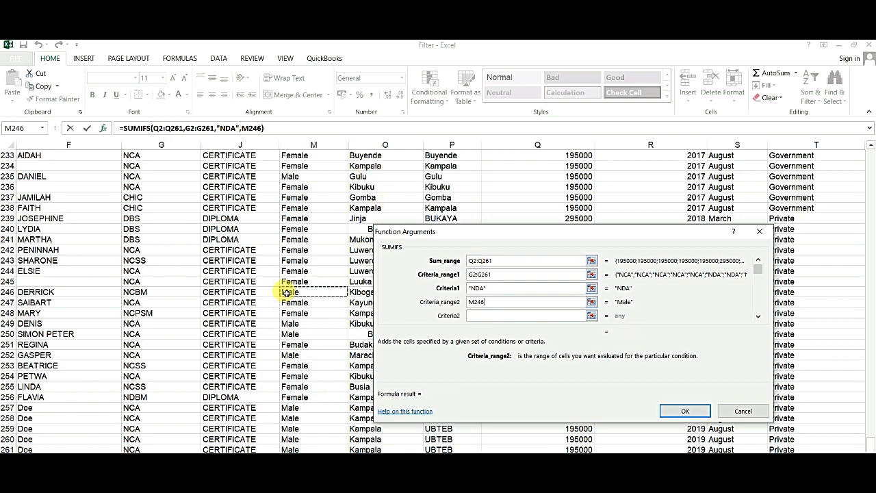
key("ctrl+Up")
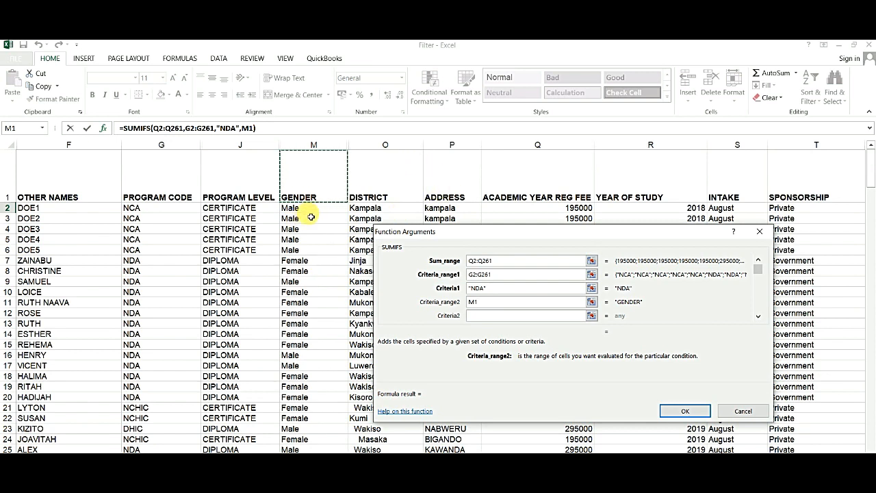
left_click(313, 208)
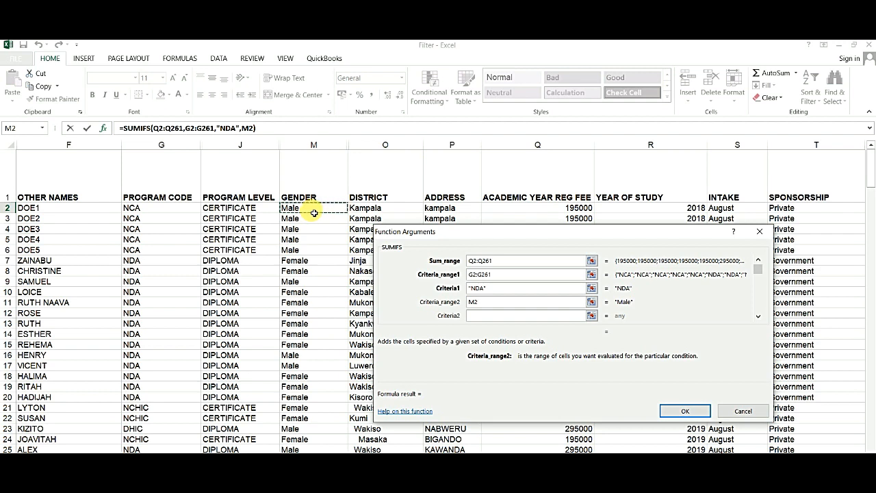
left_click_drag(314, 213, 331, 417)
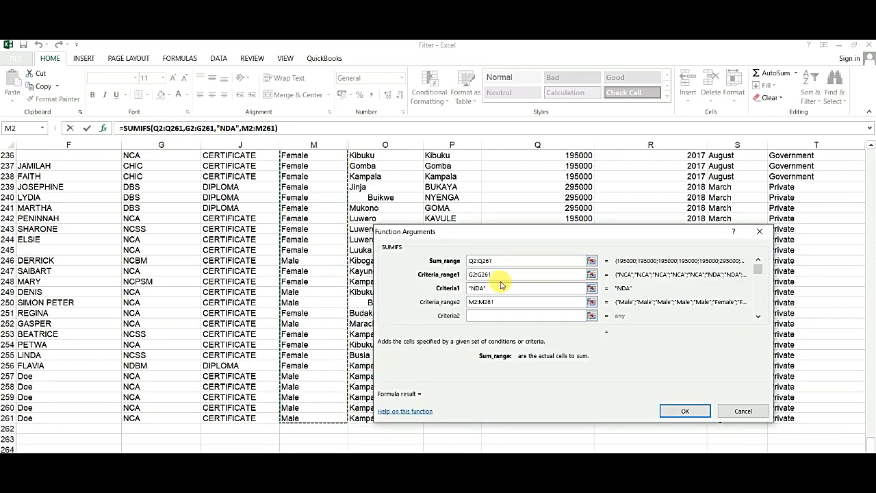
left_click(496, 316)
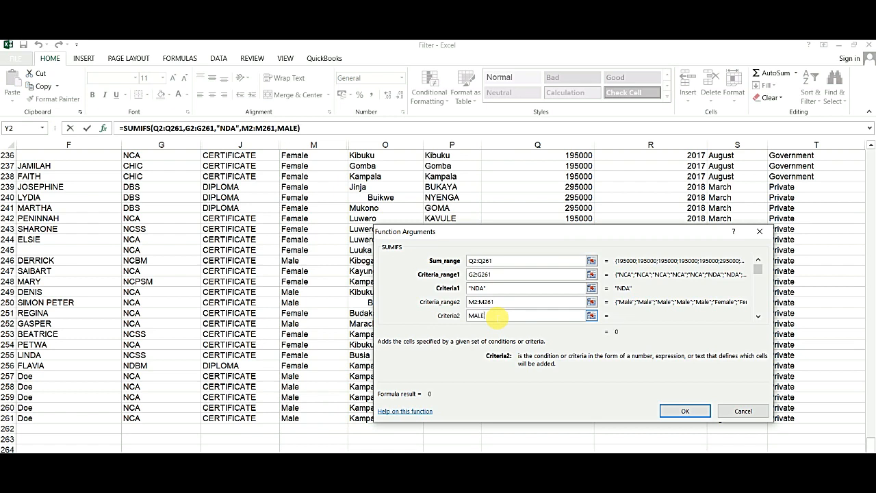
left_click(685, 410)
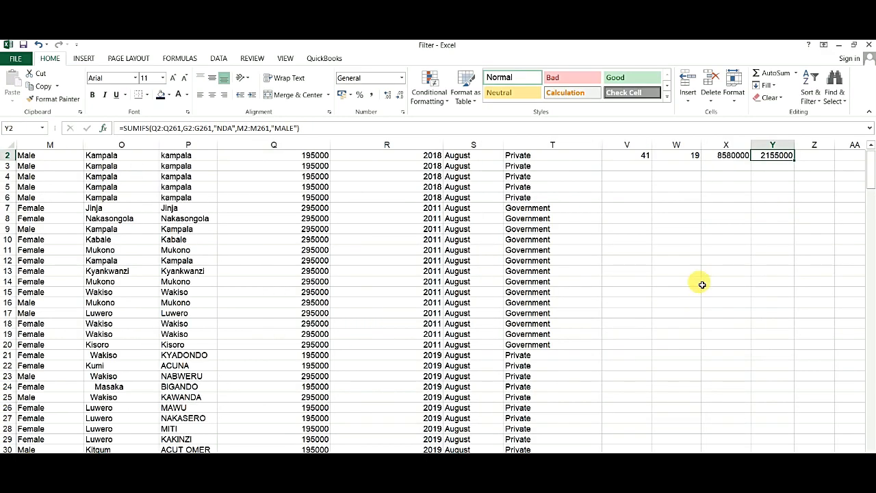
Replace NCA with NDA in the heading in Y1 so it reads Total Reg fees paid by NDA male students
left_click(872, 149)
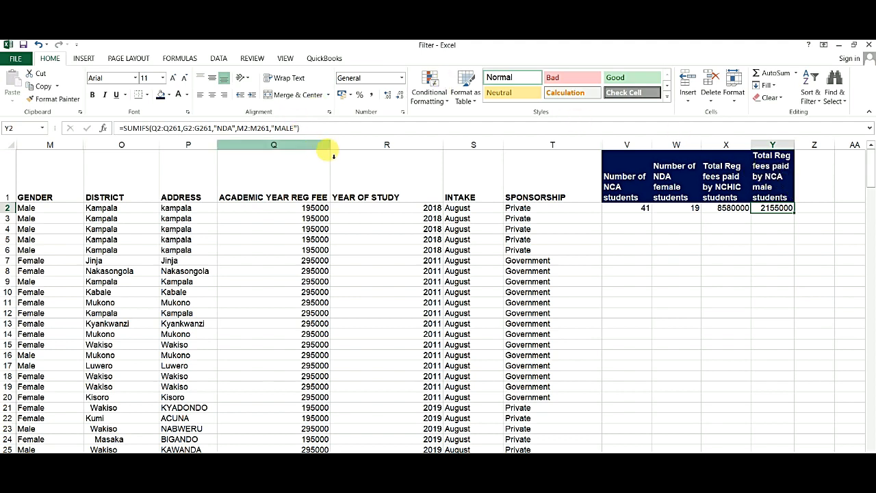
double_click(777, 176)
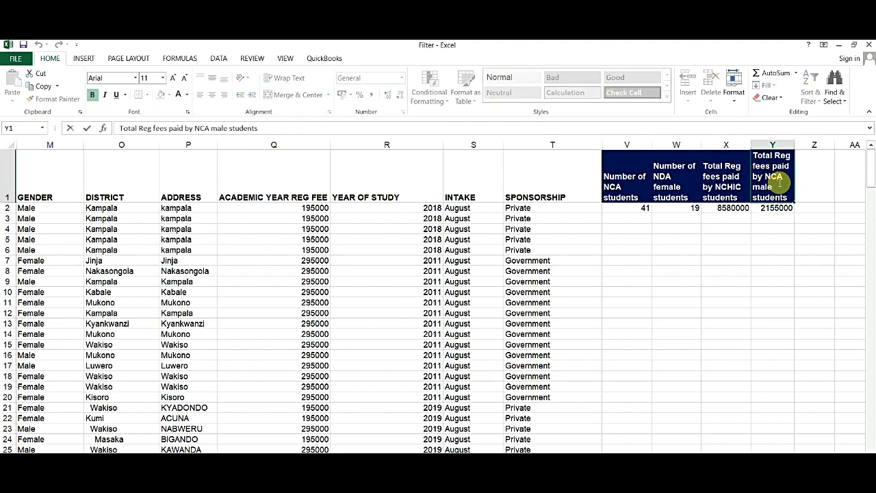
double_click(780, 180)
type("NDA")
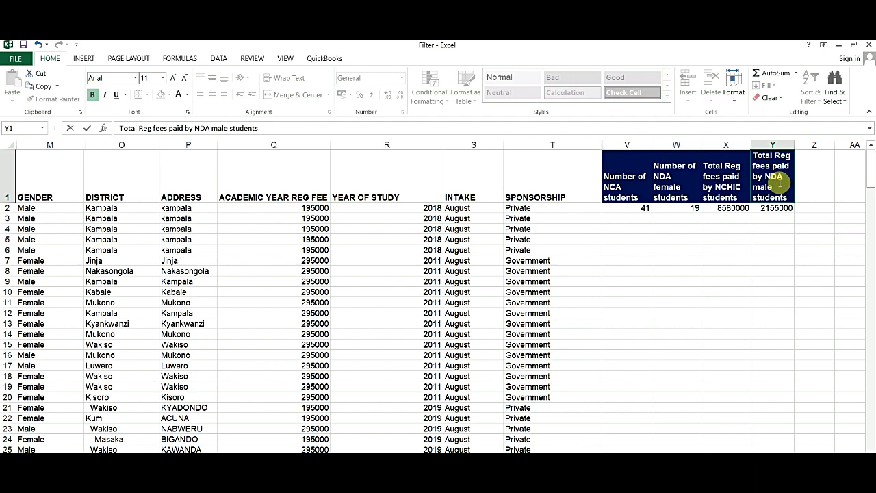
key("Return")
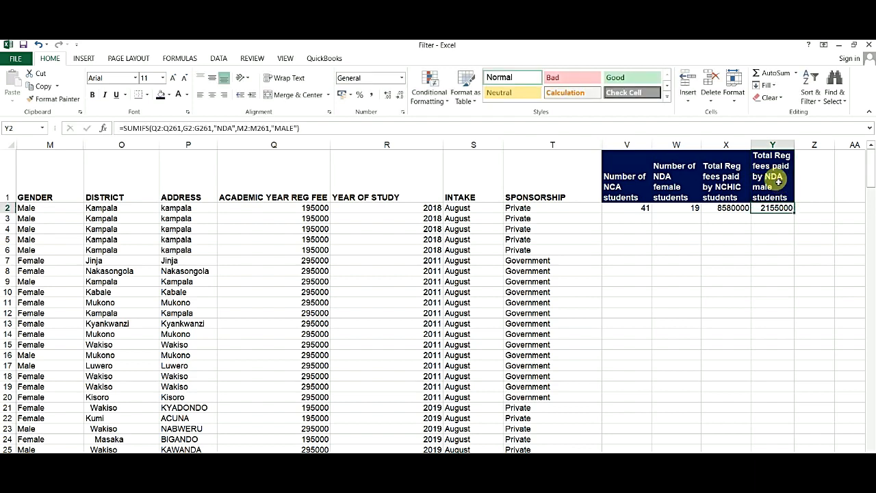